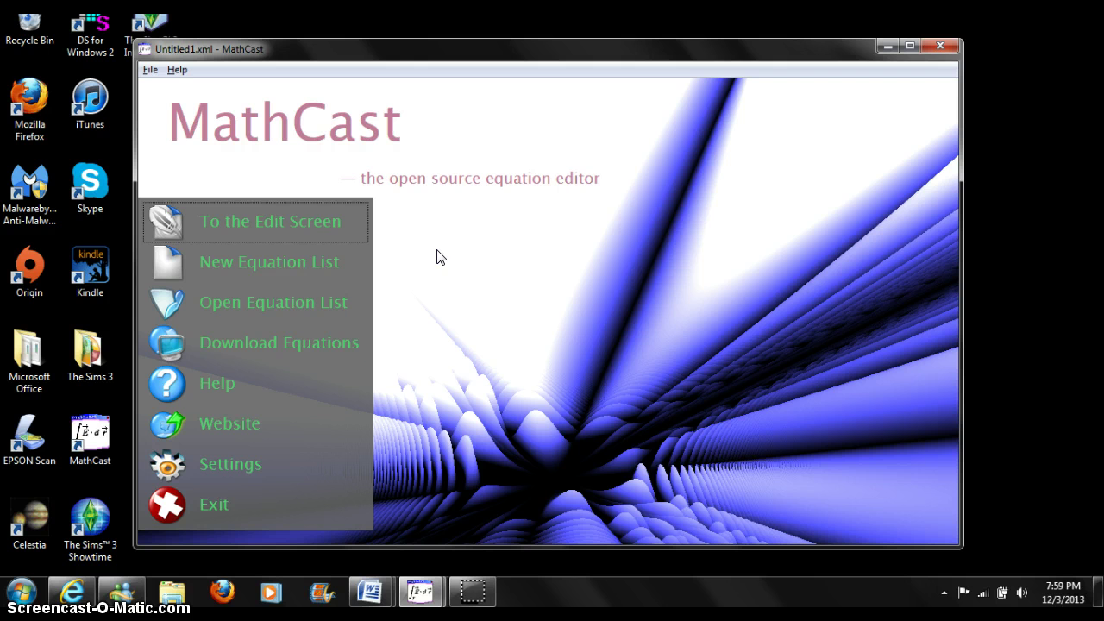
# - Start a new empty equation list and inspect the Copy, Paste and Delete toolbar icons
pyautogui.click(322, 263)
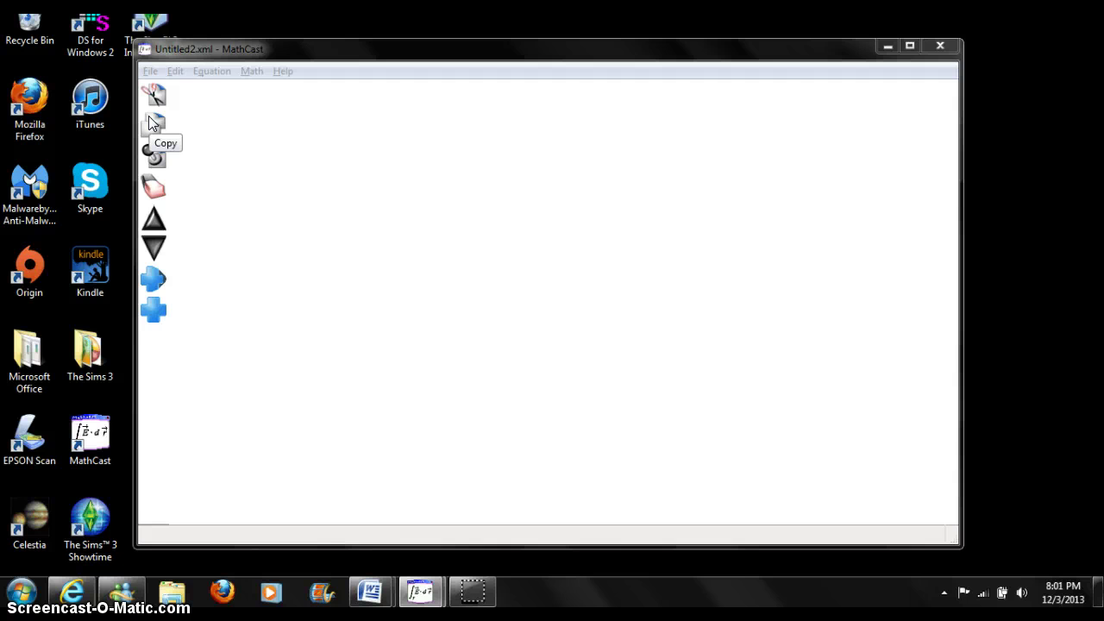
pyautogui.click(151, 125)
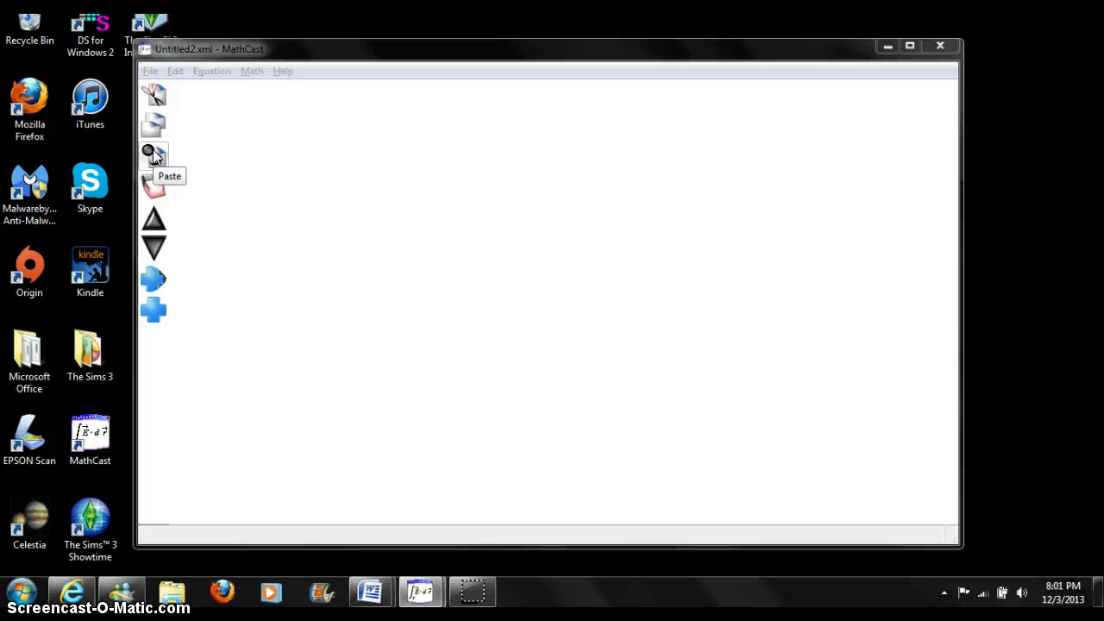
pyautogui.click(154, 158)
pyautogui.click(154, 190)
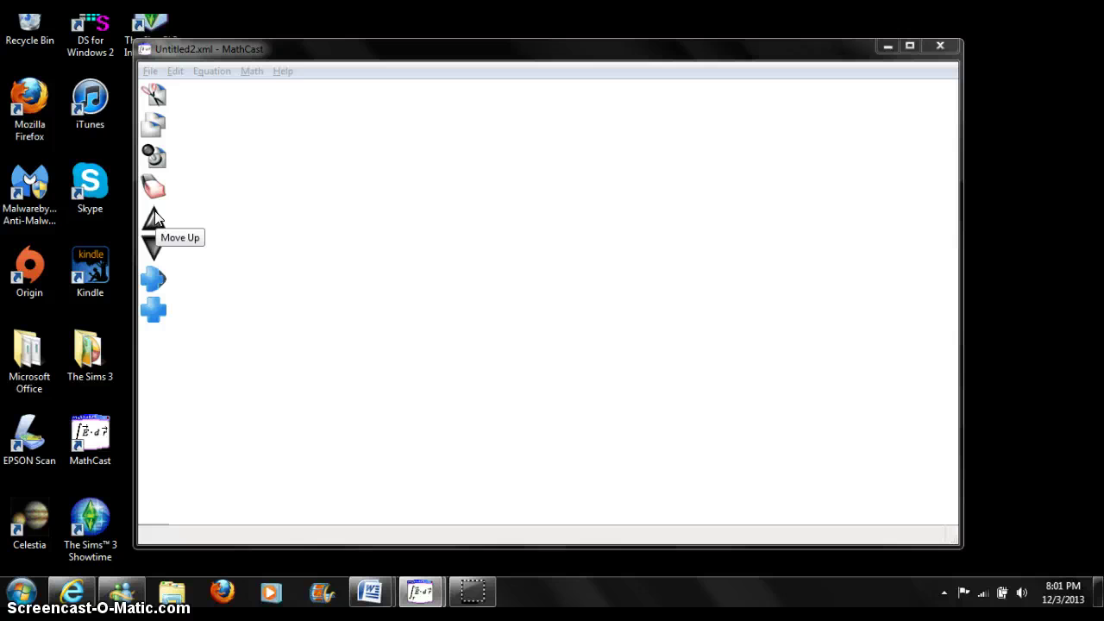
# - Inspect the Move Up/Down and Insert/Add Equation toolbar icons
pyautogui.click(155, 210)
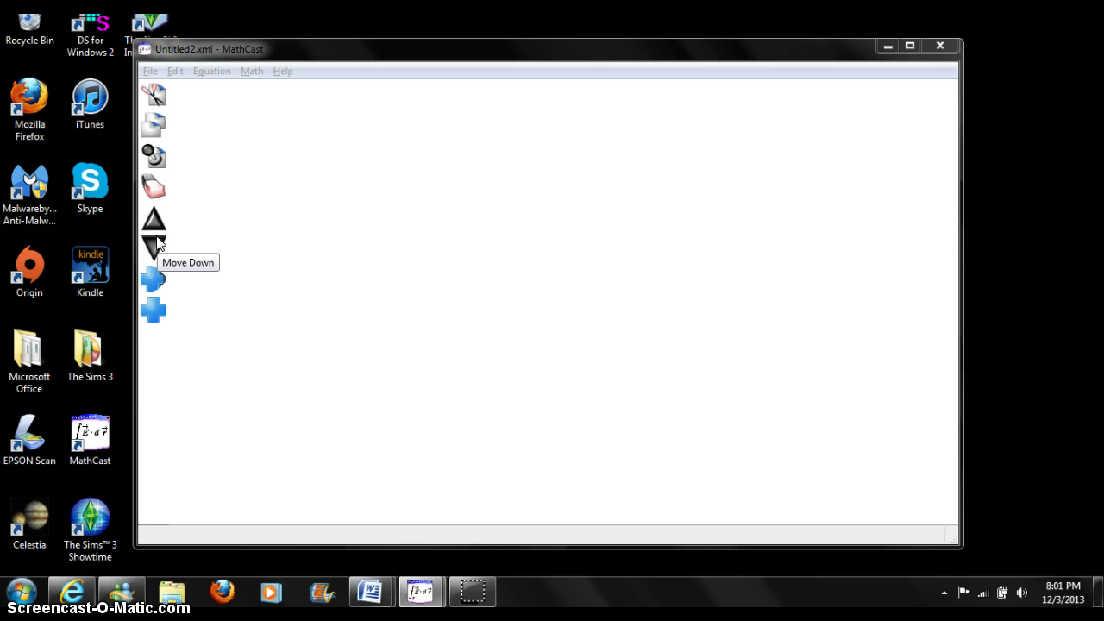
pyautogui.click(154, 247)
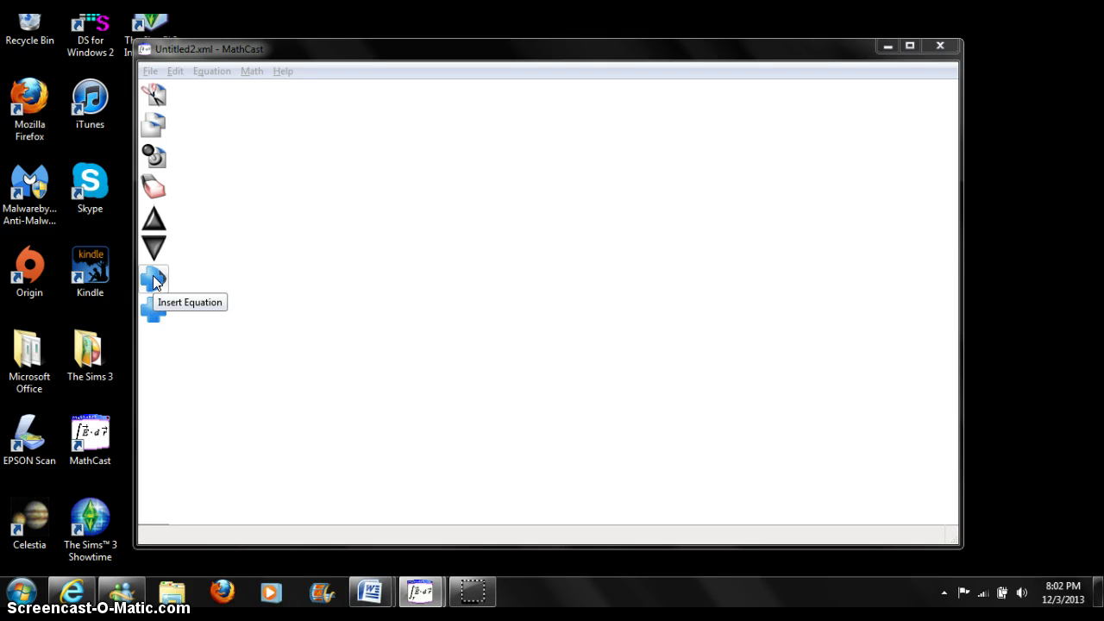
pyautogui.click(150, 300)
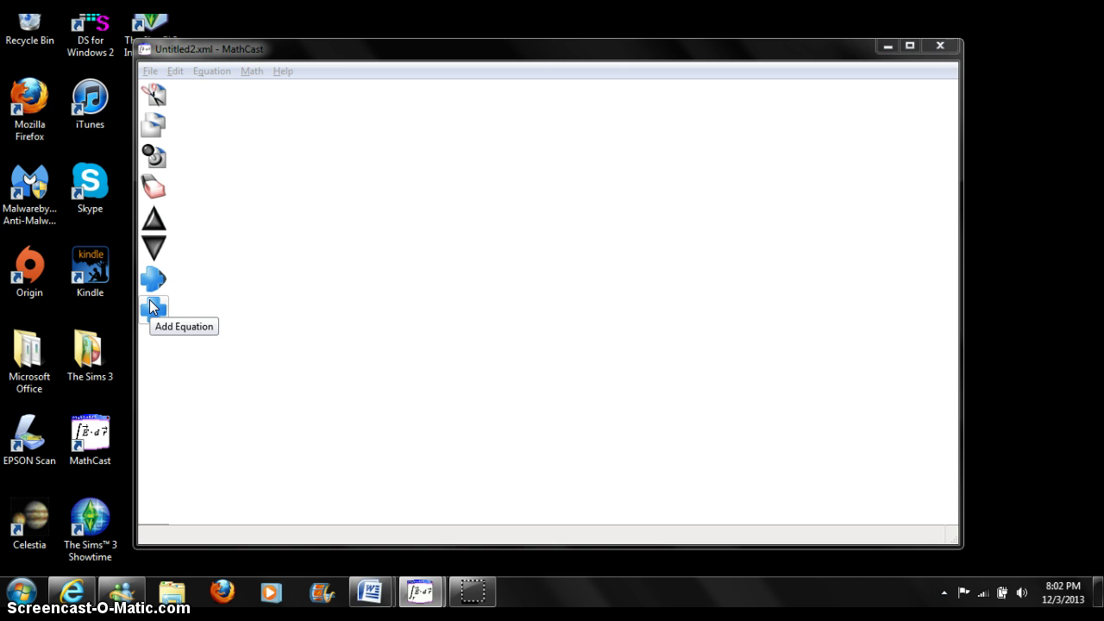
pyautogui.click(330, 199)
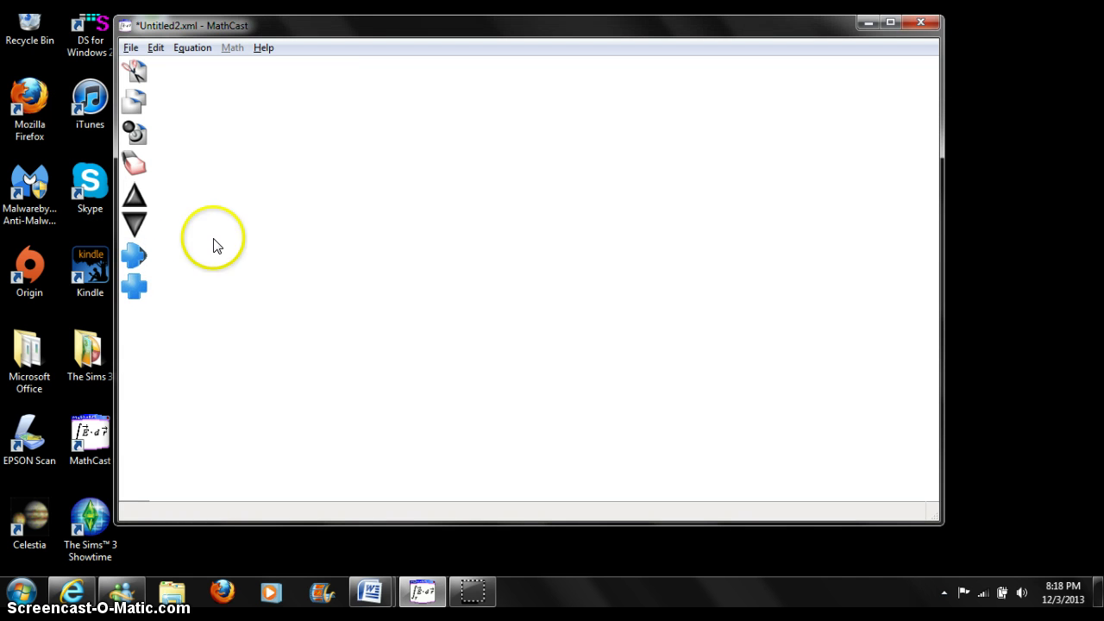
# - Enter 2x+3=6 as equation 0 of the list
pyautogui.click(134, 285)
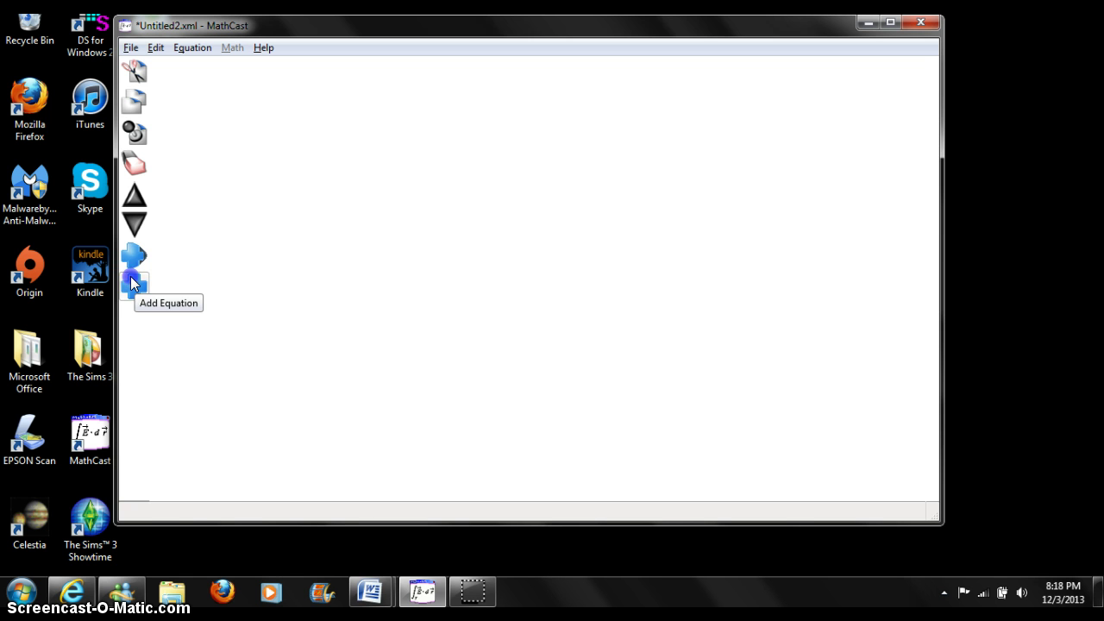
pyautogui.click(328, 433)
pyautogui.click(312, 452)
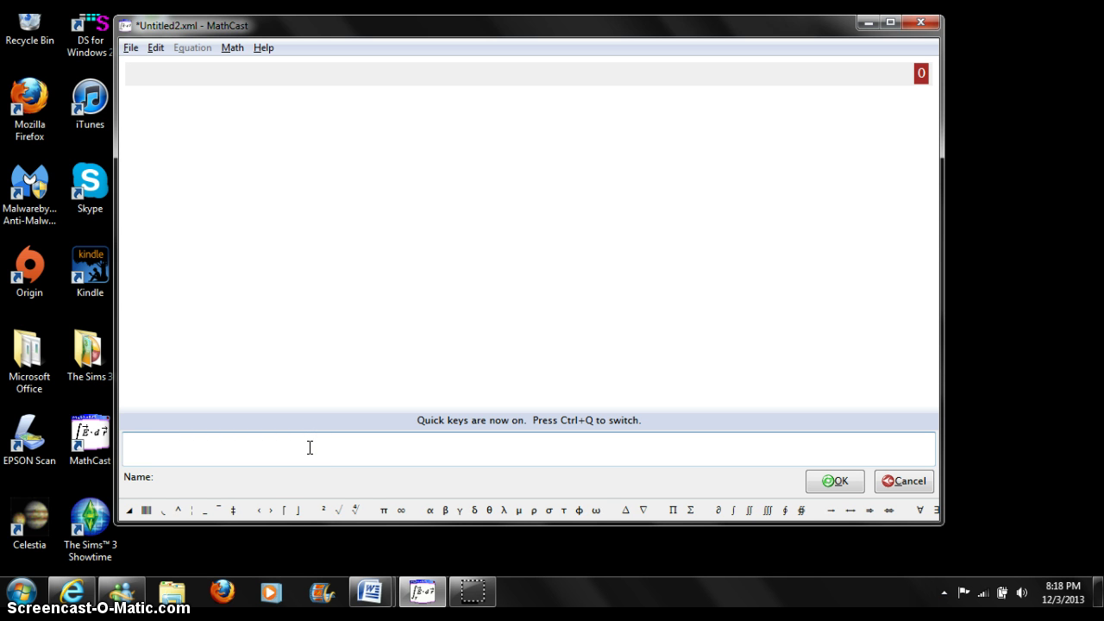
pyautogui.write('2x')
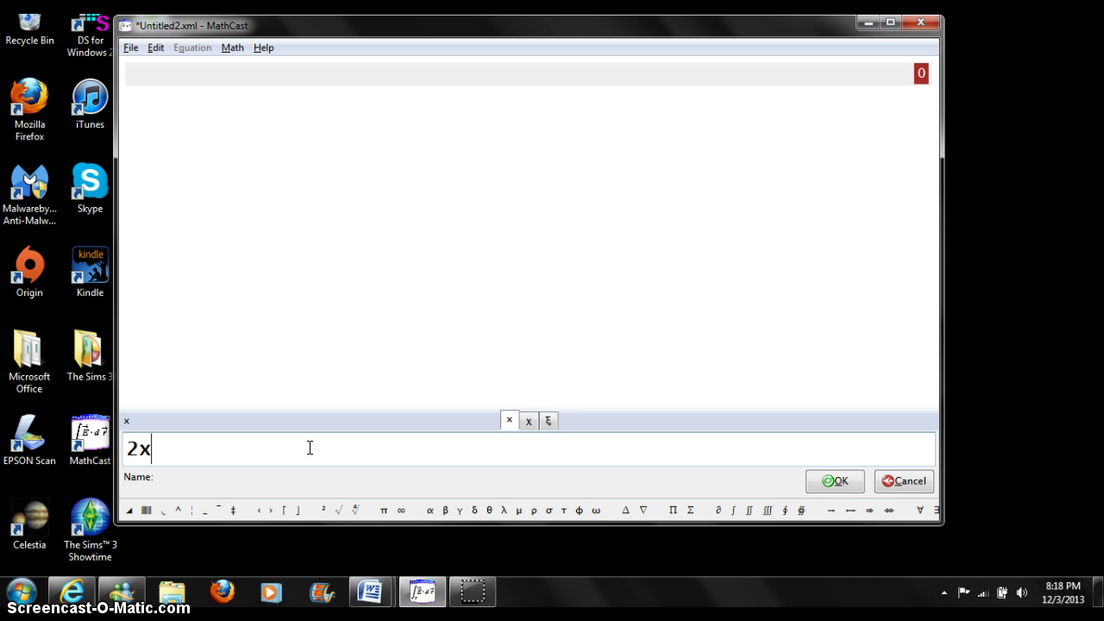
pyautogui.write('+')
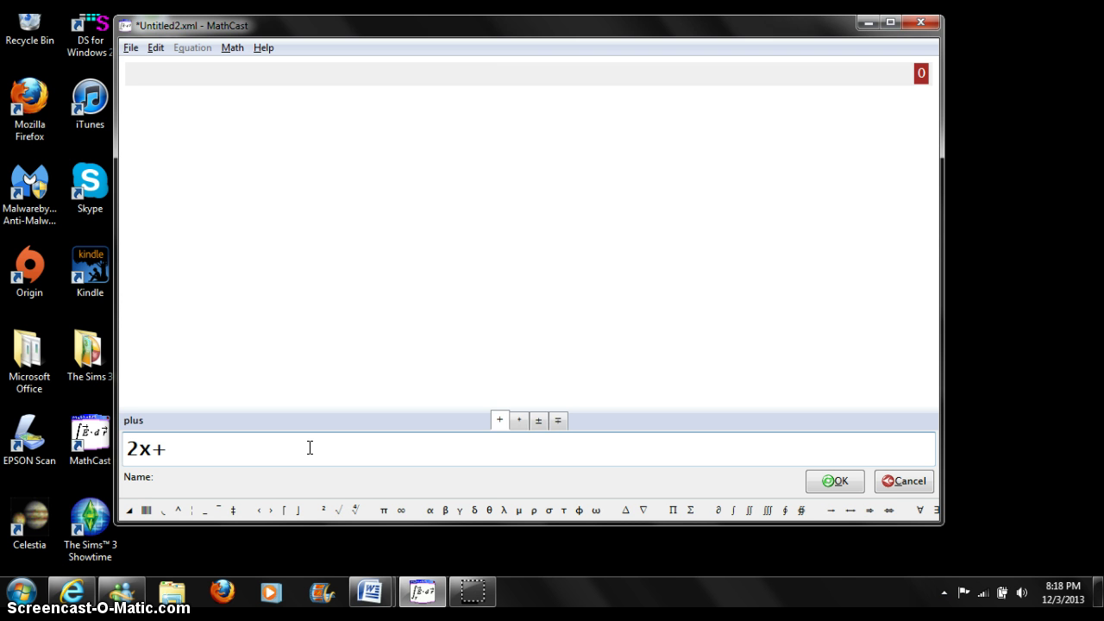
pyautogui.write('3=6')
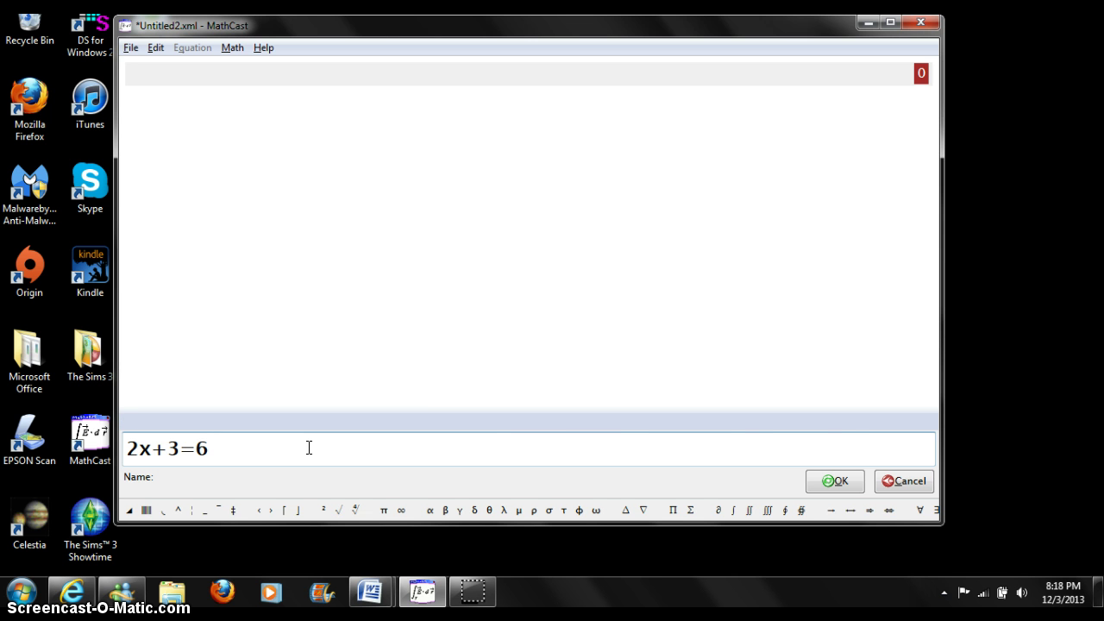
pyautogui.click(833, 482)
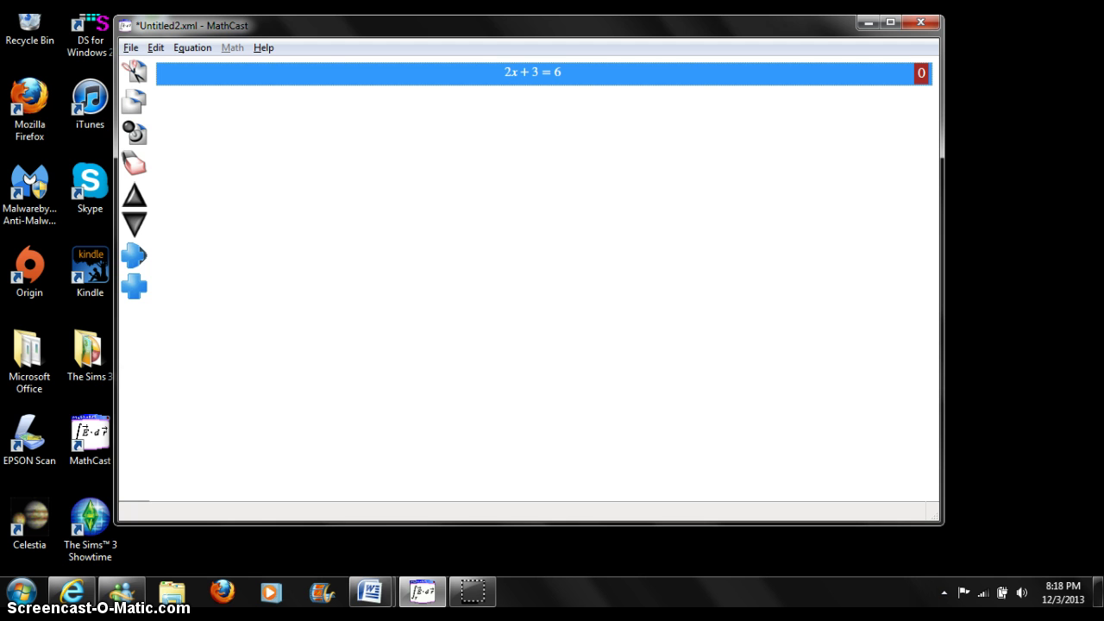
pyautogui.click(280, 232)
# - Add 2x=6-3 as equation line 1
pyautogui.click(136, 288)
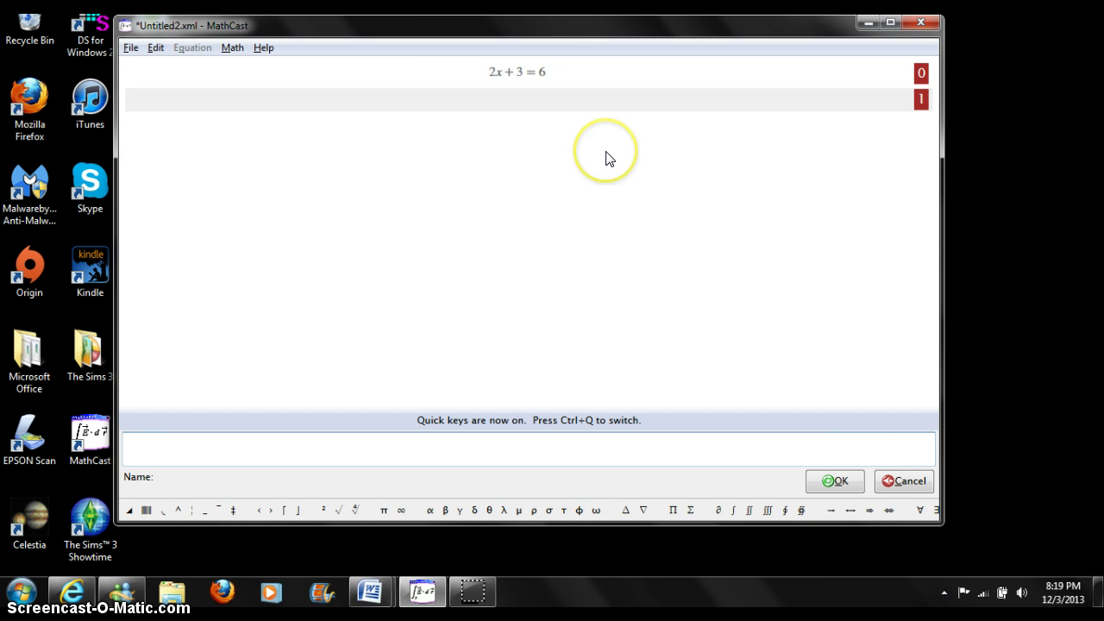
pyautogui.write('2x')
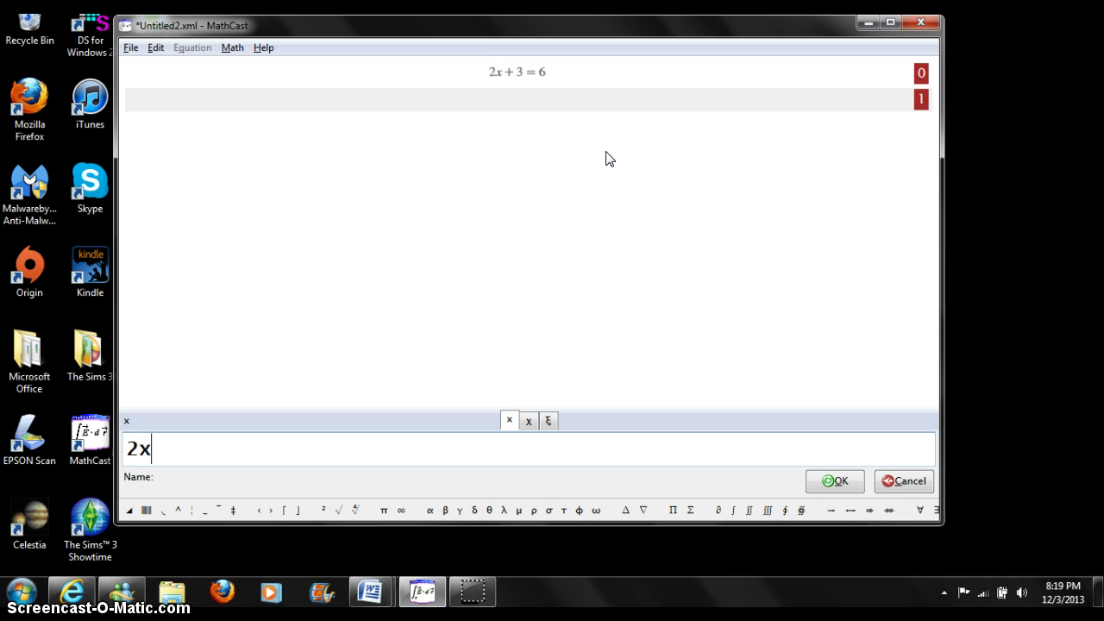
pyautogui.write('=6-3')
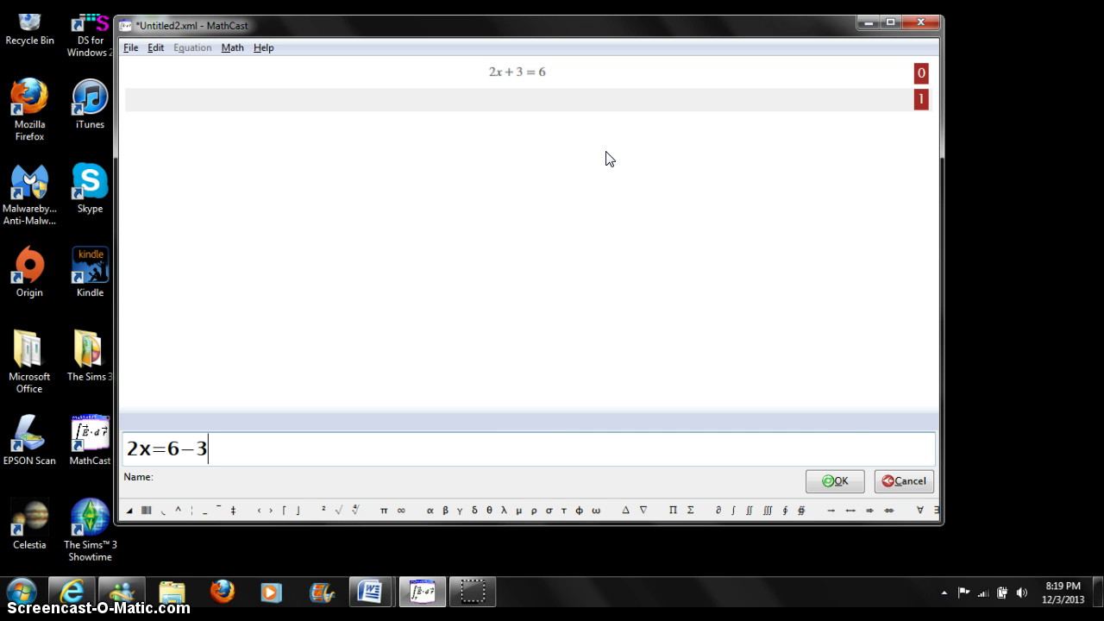
pyautogui.click(851, 480)
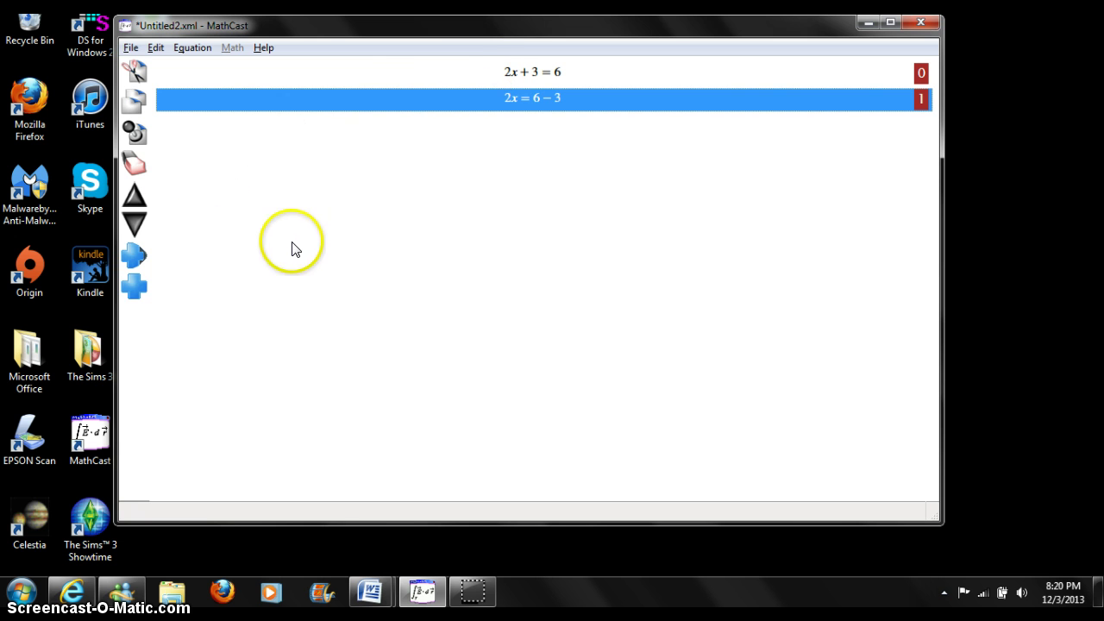
# - Add 2x=3 as equation line 2
pyautogui.click(135, 287)
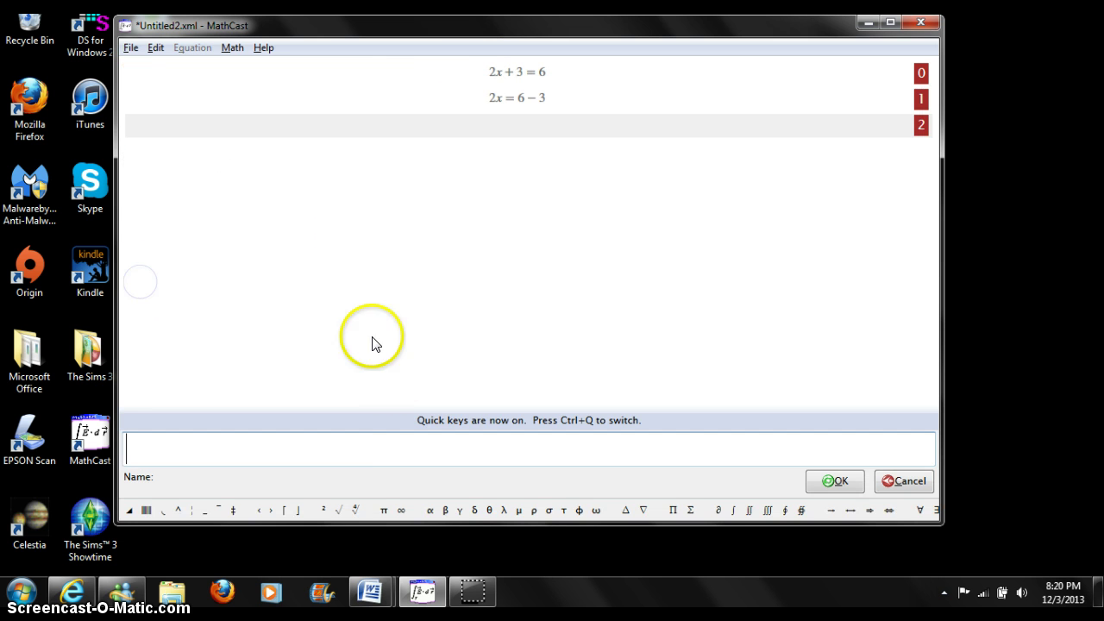
pyautogui.click(389, 445)
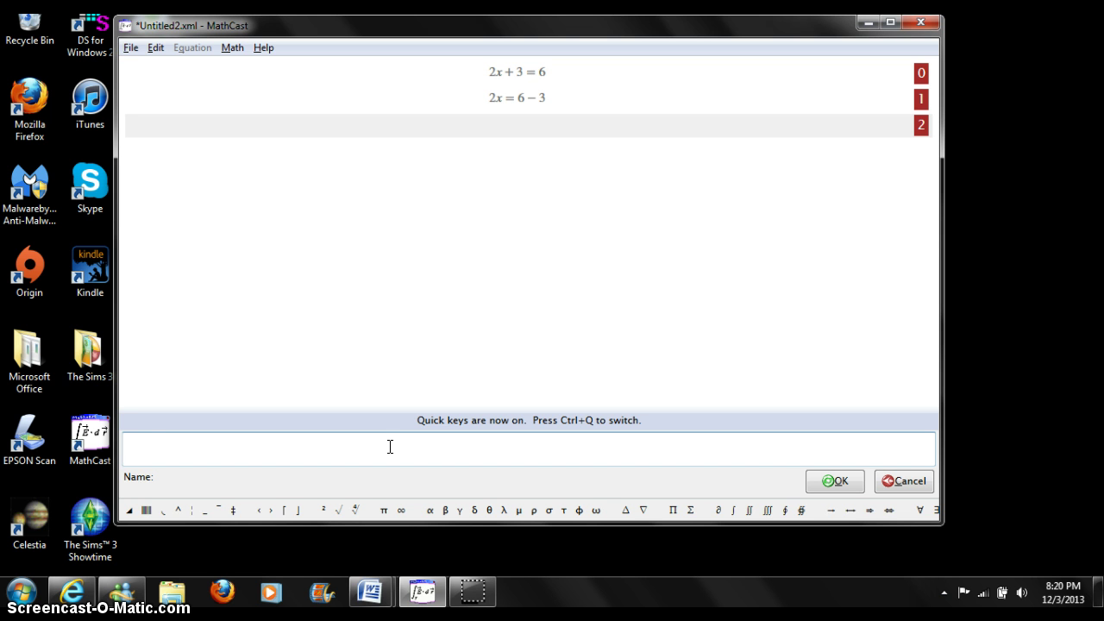
pyautogui.write('2x')
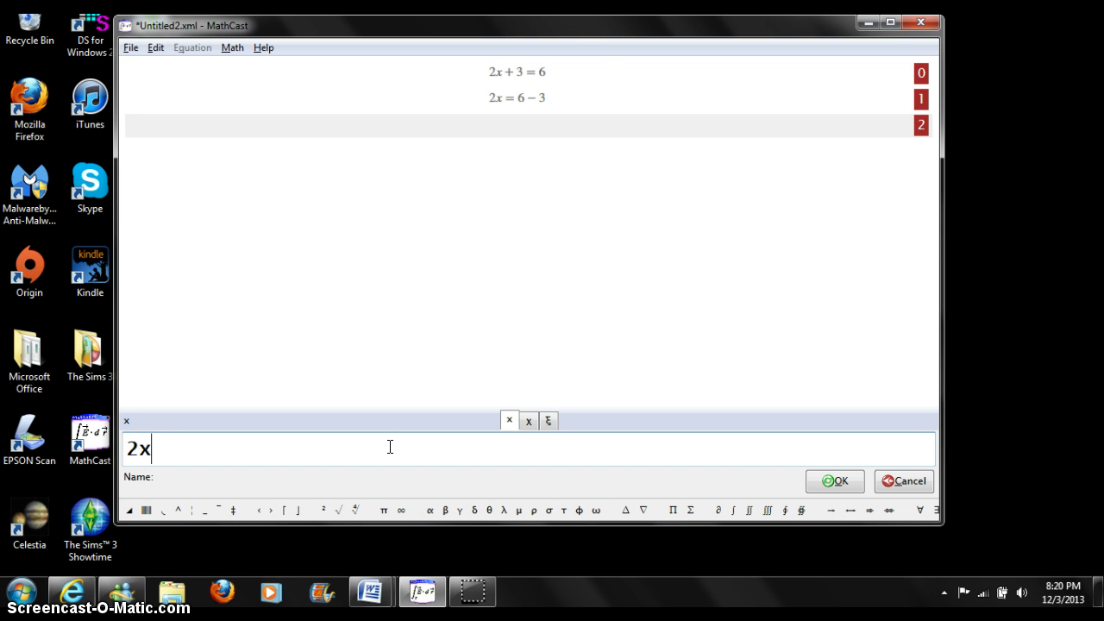
pyautogui.write('=3')
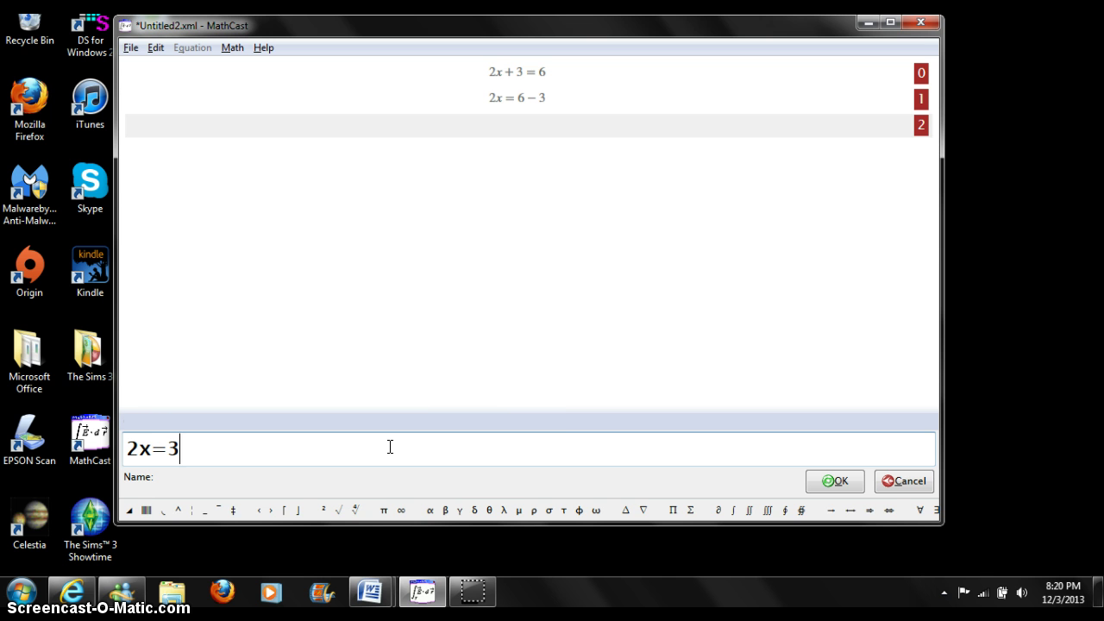
pyautogui.click(835, 484)
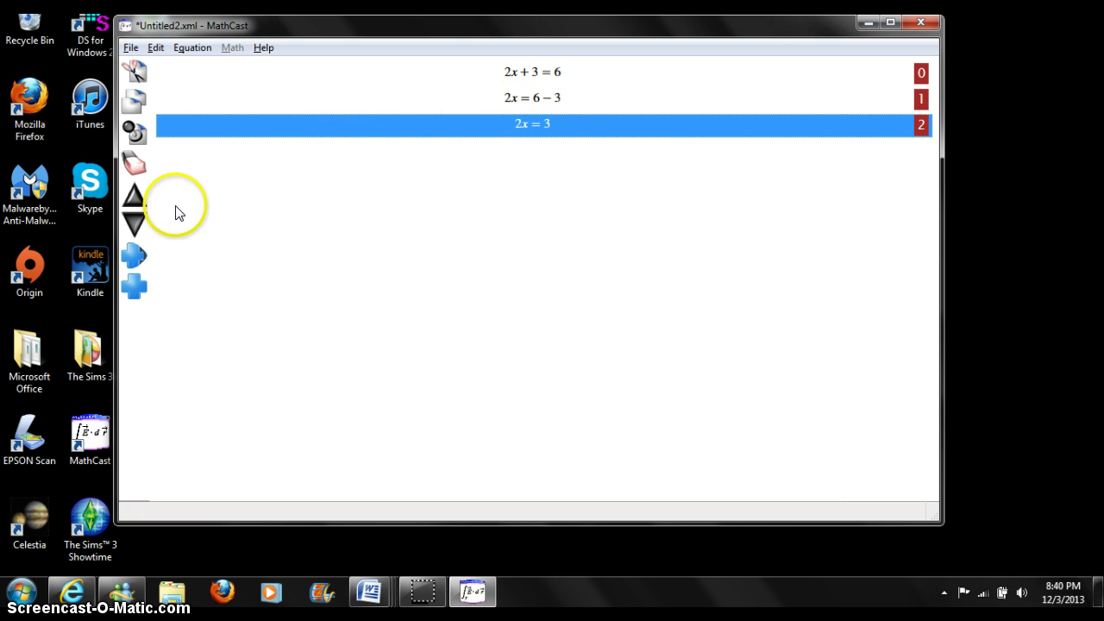
# - Add x=3/2 as equation line 3, rendered as a fraction
pyautogui.click(136, 292)
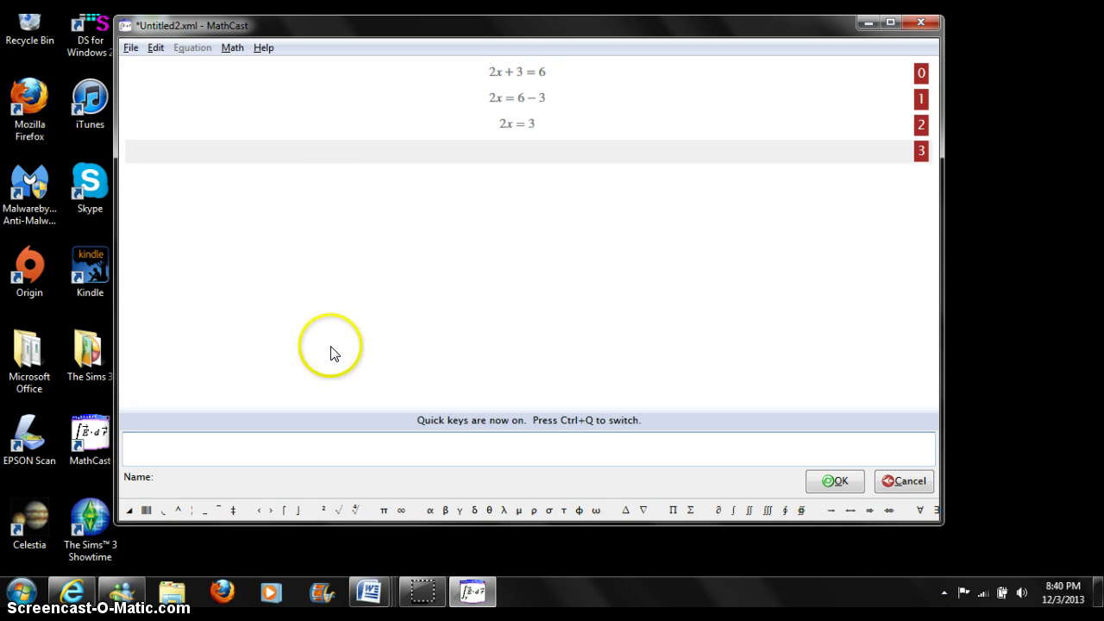
pyautogui.write('x')
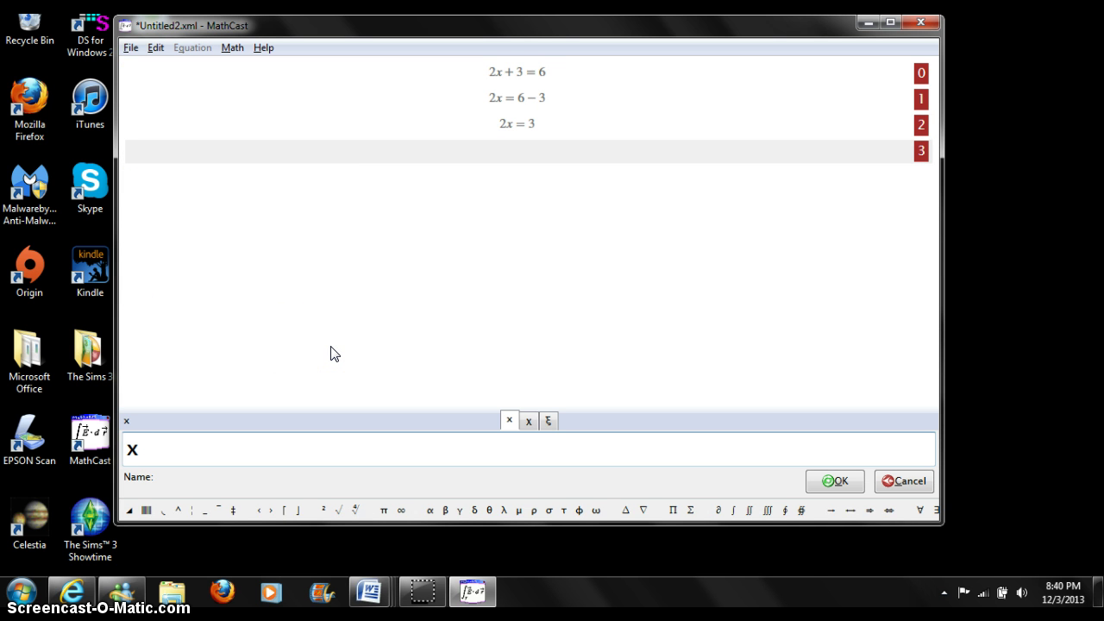
pyautogui.write('=3')
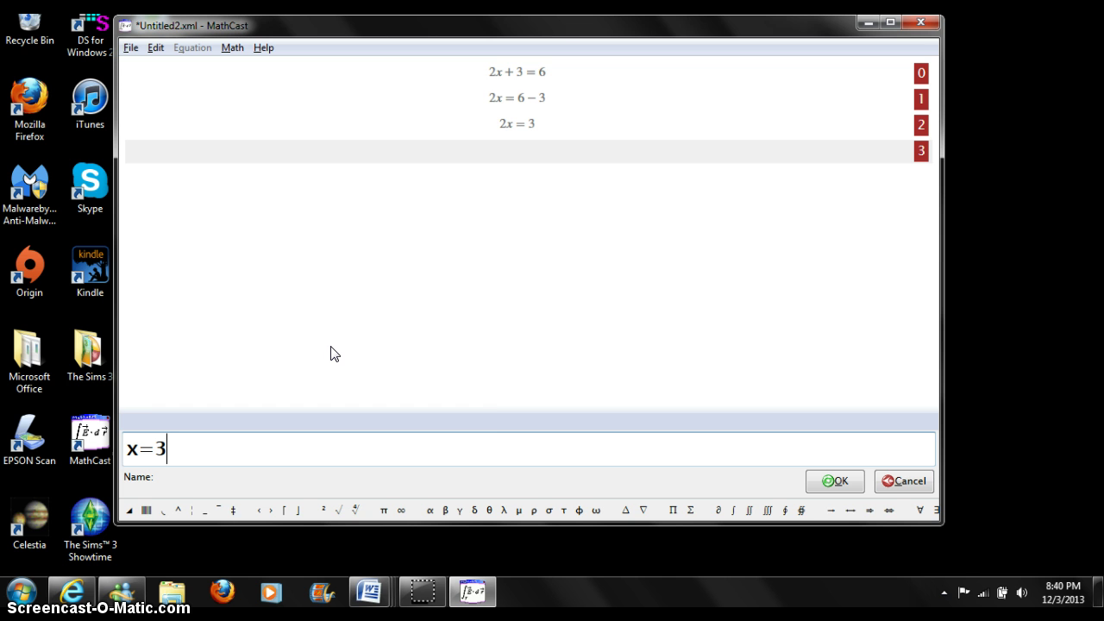
pyautogui.write('/2')
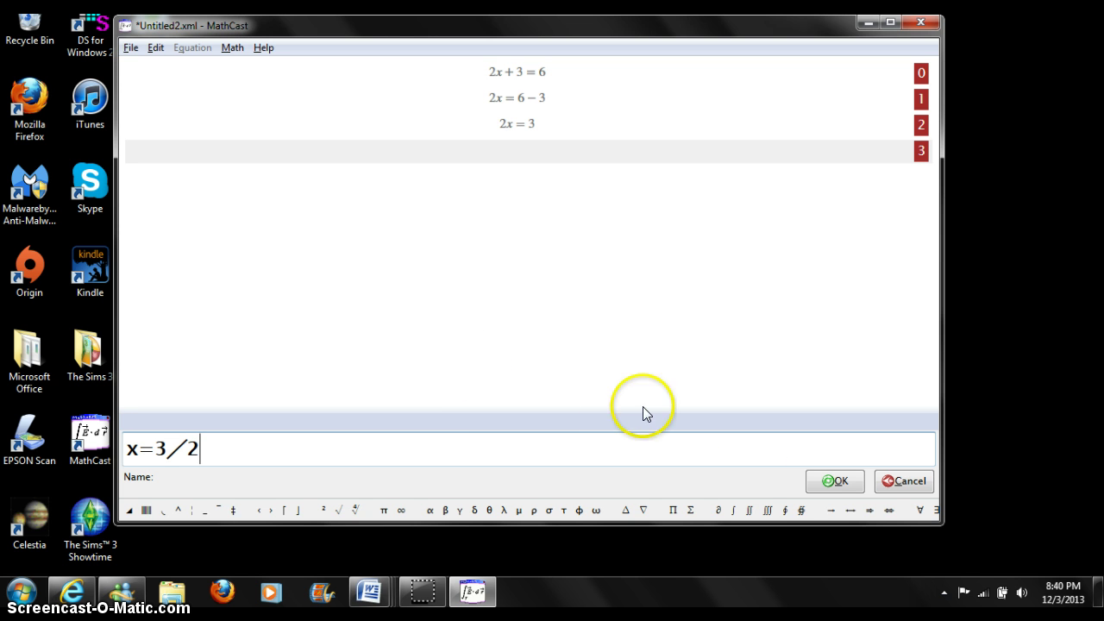
pyautogui.click(840, 482)
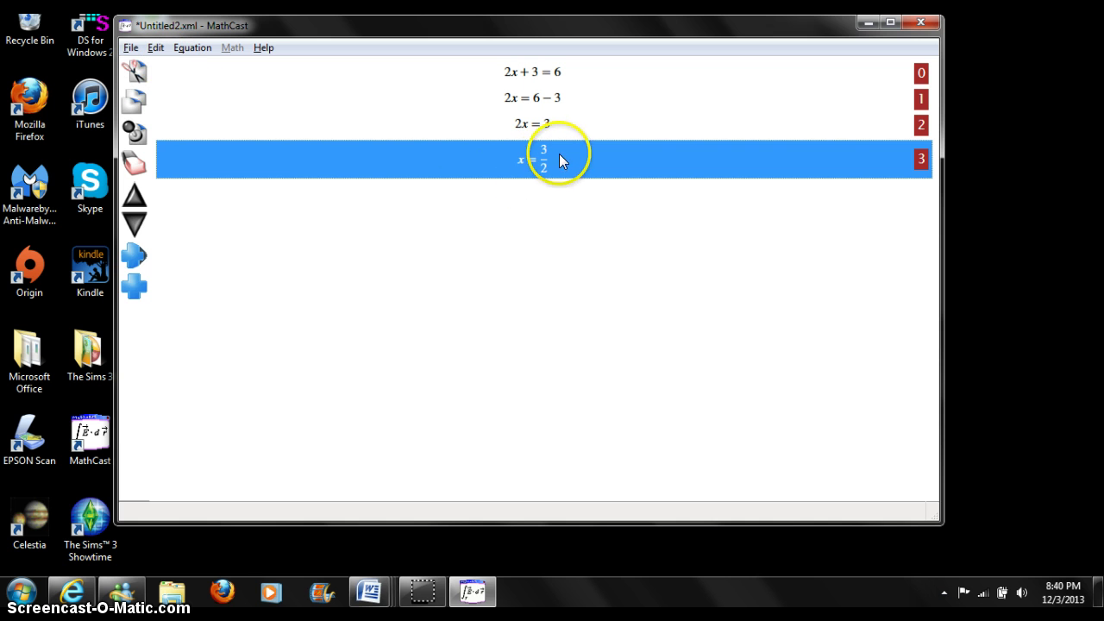
# - Cut the x = 3/2 line, then copy and select the 2x = 3 equation
pyautogui.click(138, 66)
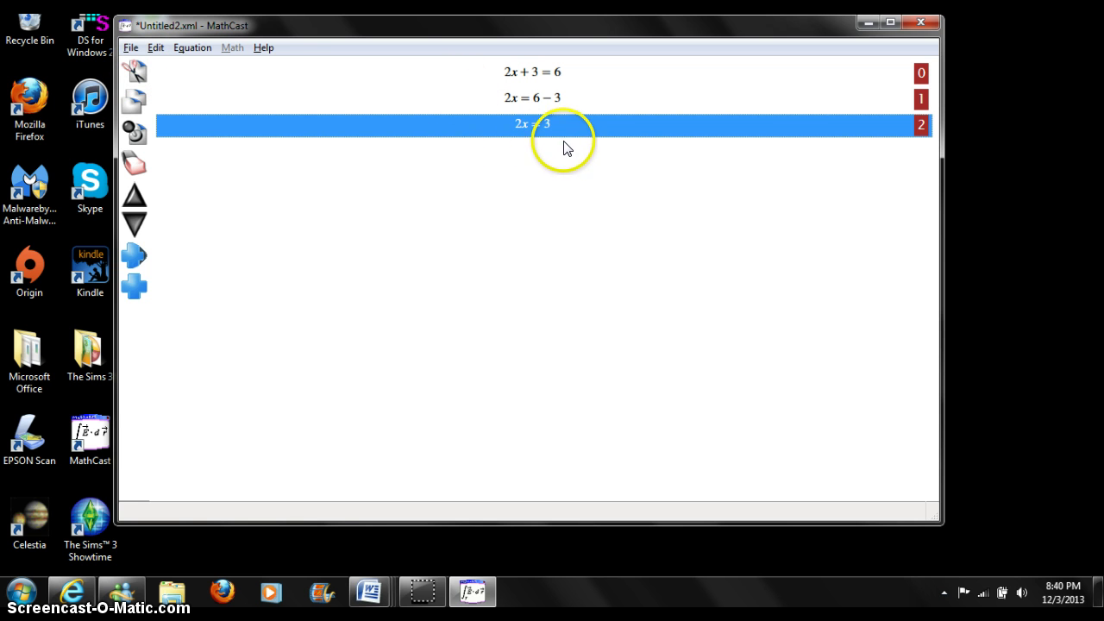
pyautogui.click(147, 103)
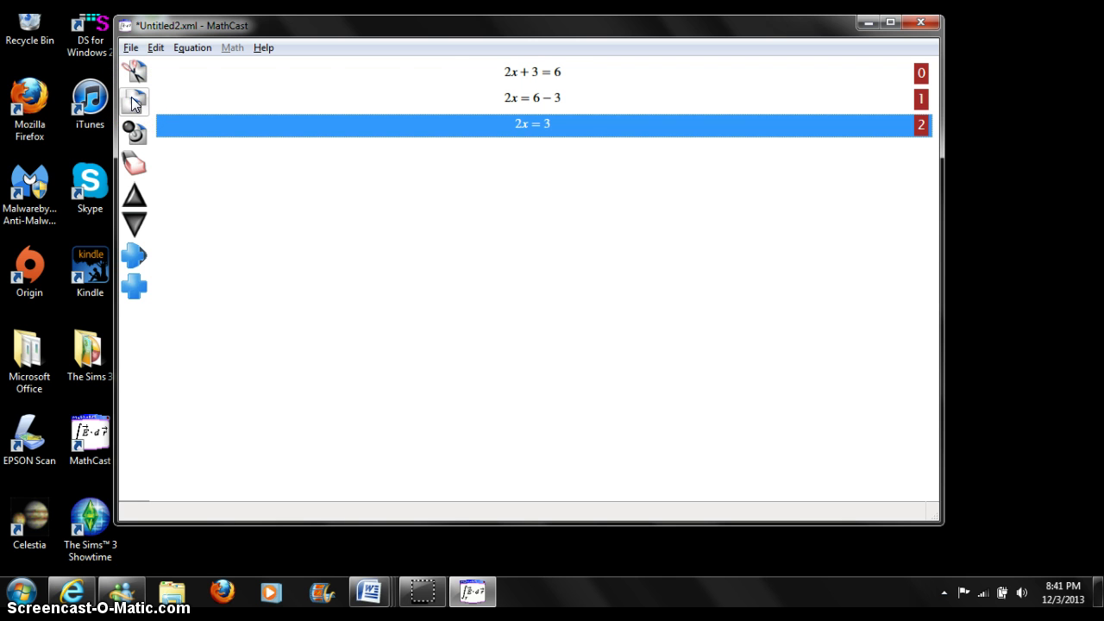
pyautogui.click(133, 101)
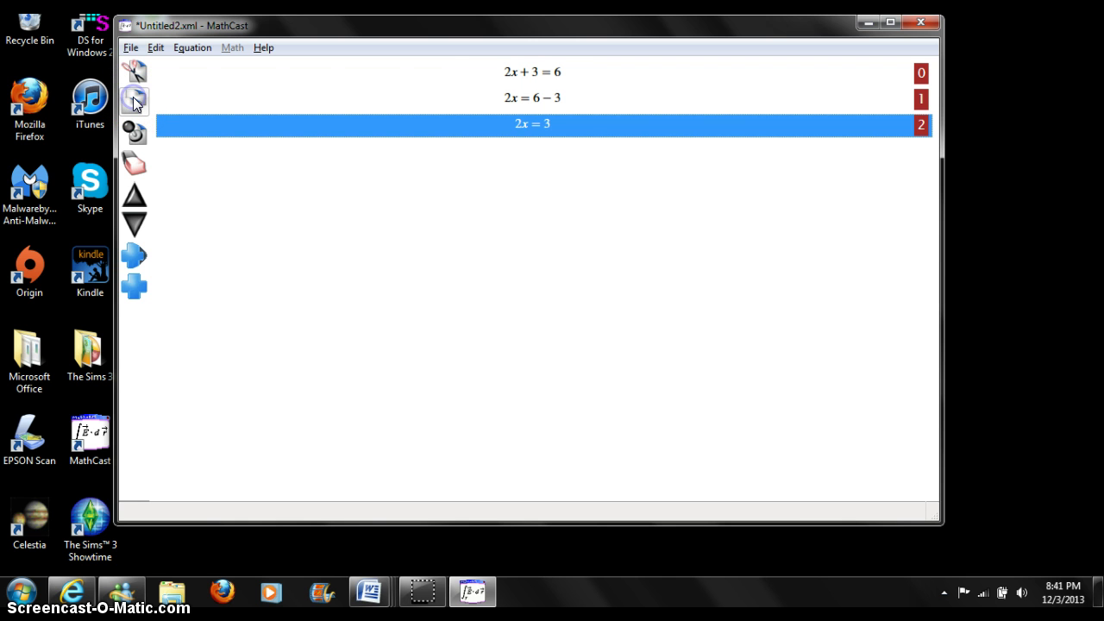
pyautogui.click(517, 124)
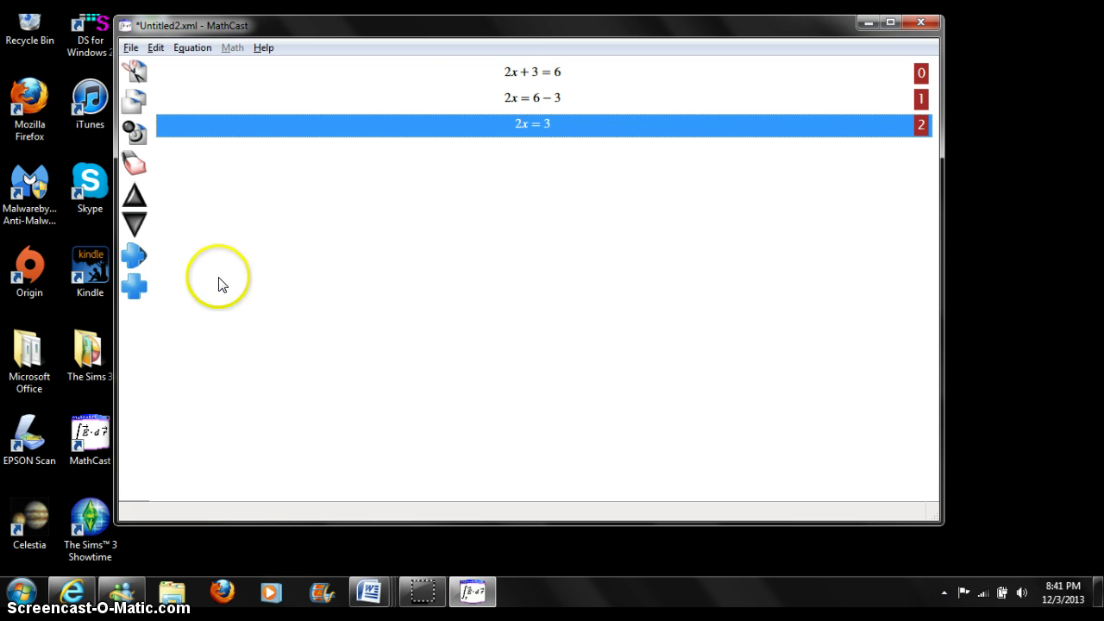
pyautogui.click(134, 287)
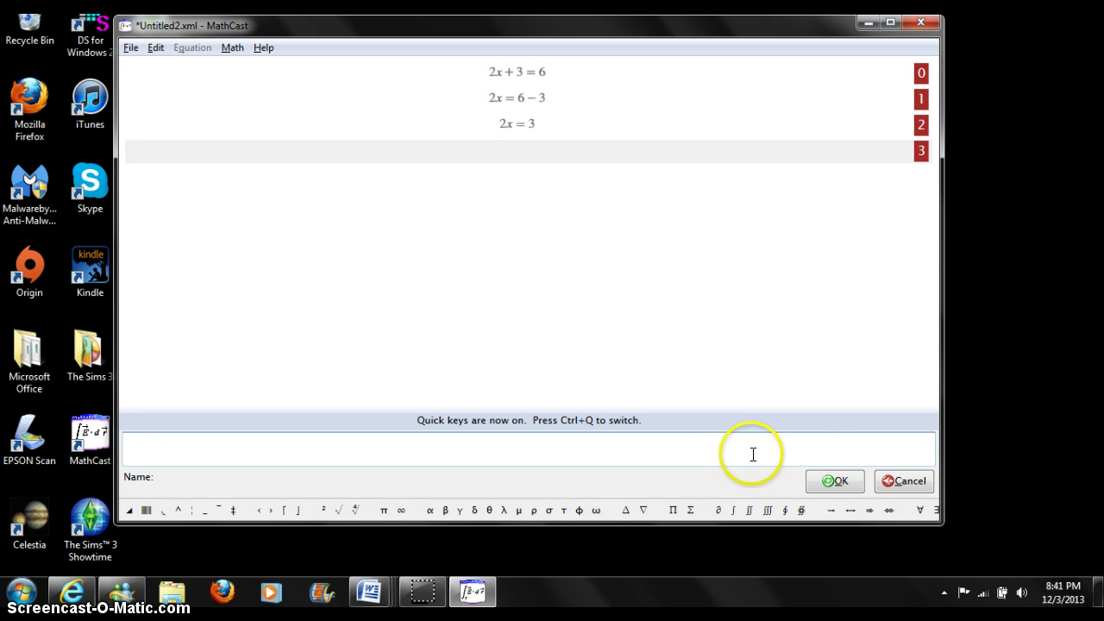
pyautogui.click(828, 480)
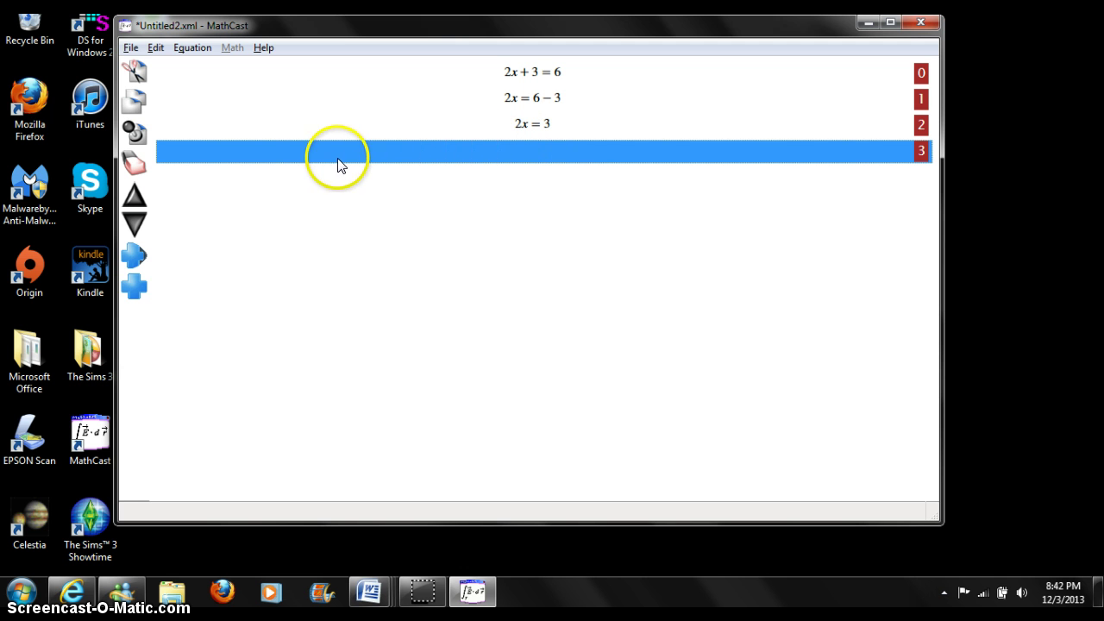
pyautogui.click(133, 135)
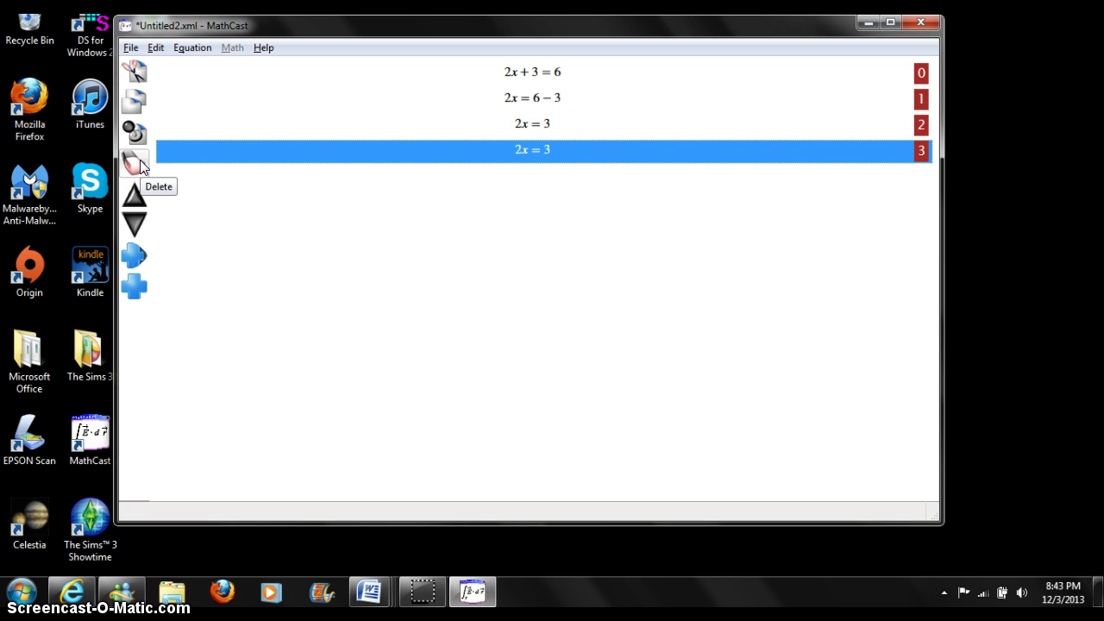
pyautogui.click(136, 161)
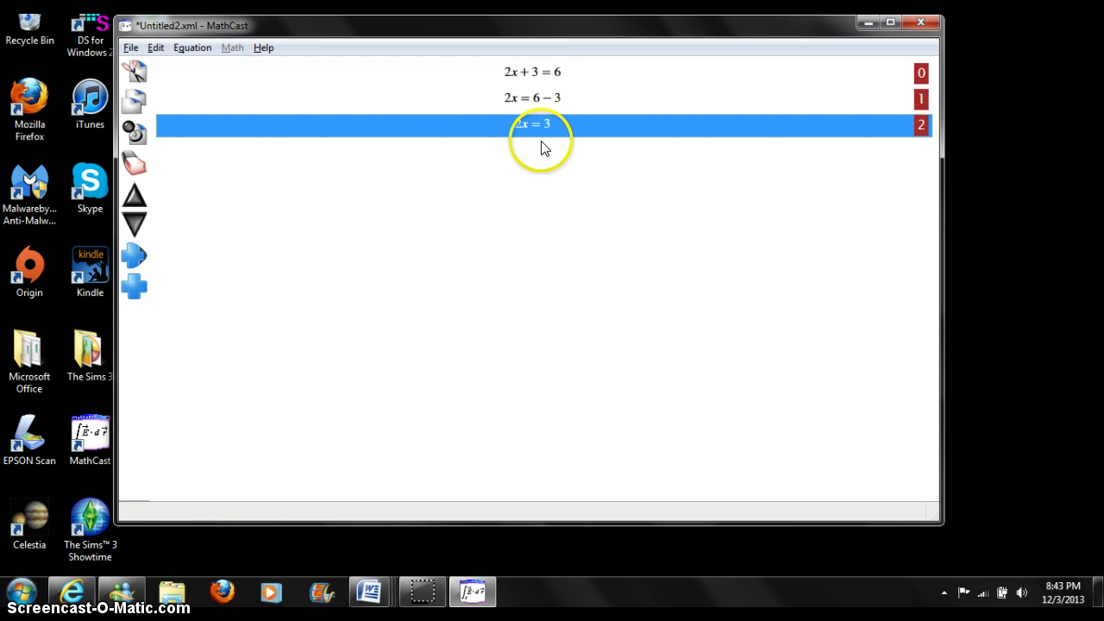
# - Select the first equation 2x + 3 = 6 and copy it
pyautogui.press('Up')
pyautogui.press('Up')
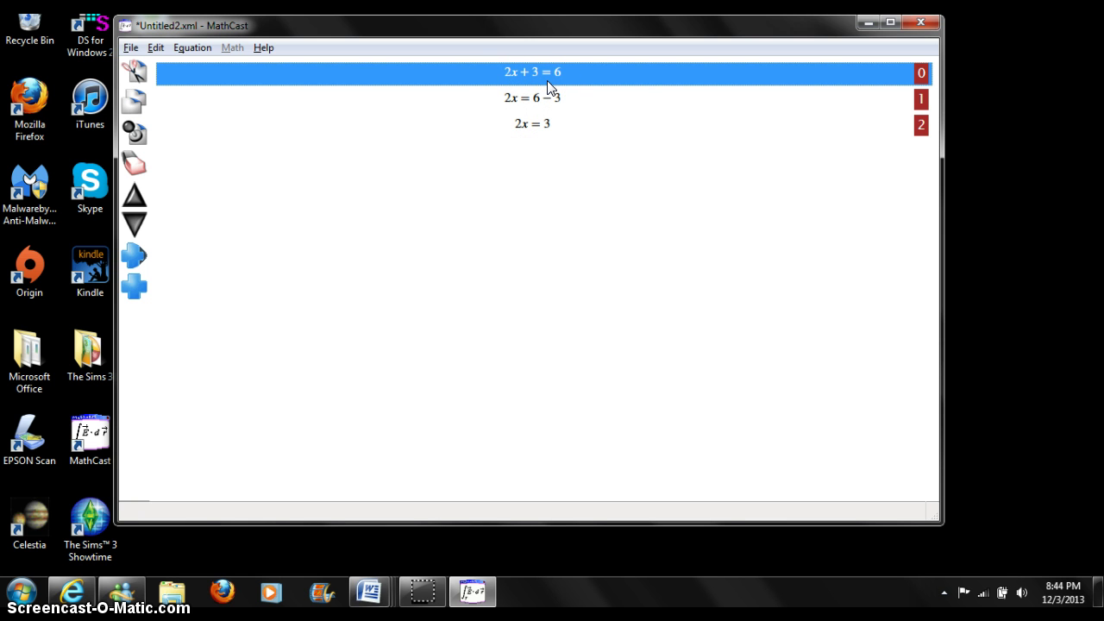
pyautogui.click(459, 76)
pyautogui.click(139, 100)
# - Paste 2x + 3 = 6 into a new Word 2007 document, maximize it, then close with Alt+F4
pyautogui.click(21, 592)
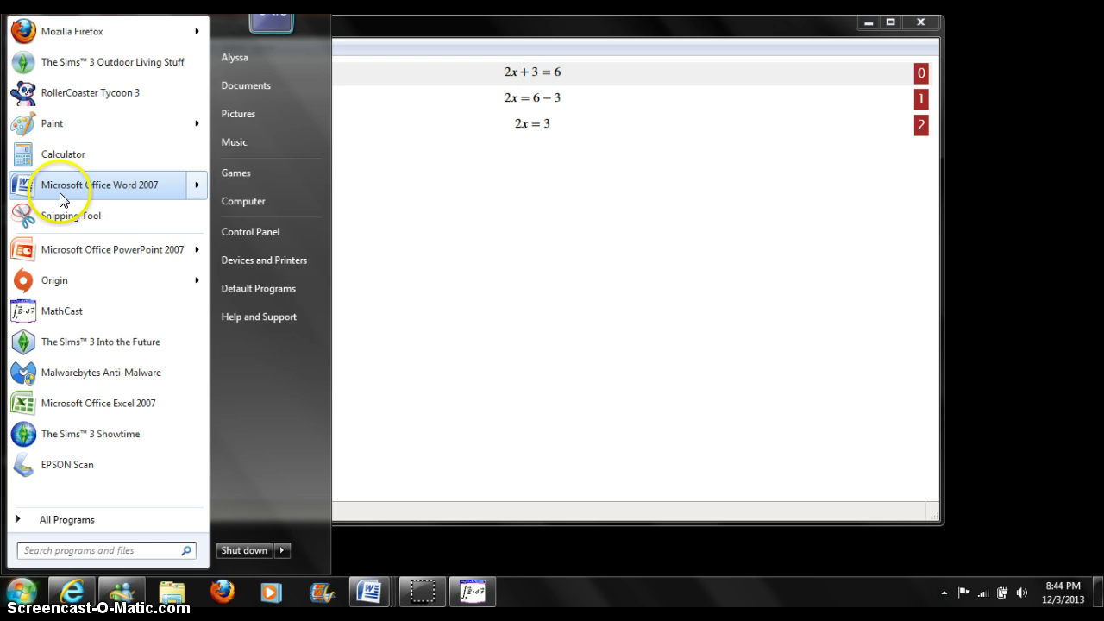
pyautogui.click(29, 189)
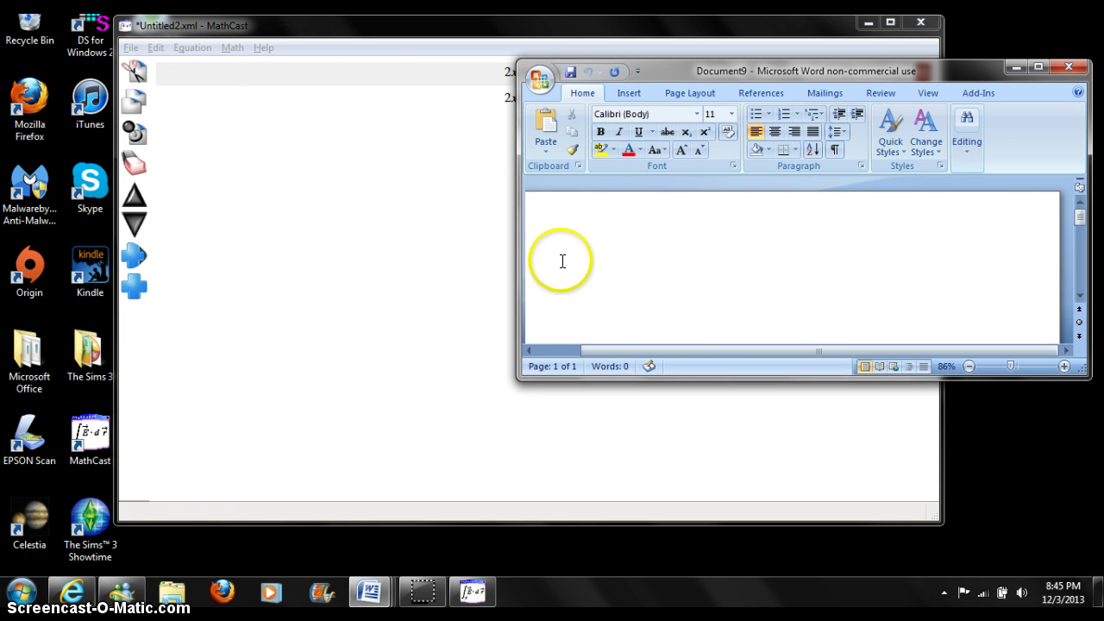
pyautogui.click(562, 265)
pyautogui.rightClick(563, 267)
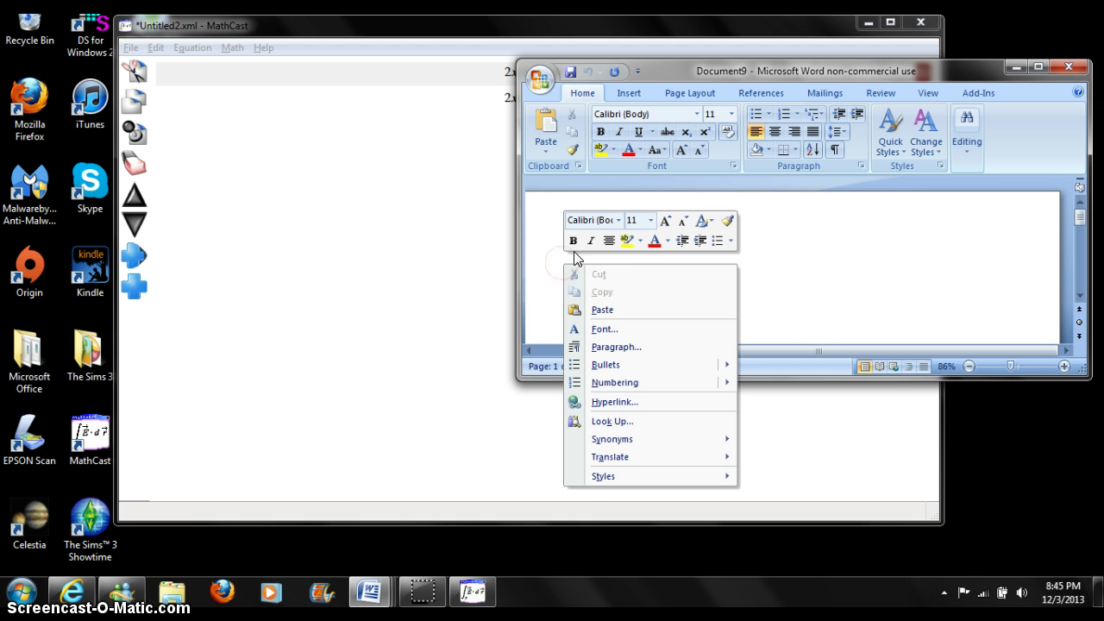
pyautogui.click(638, 308)
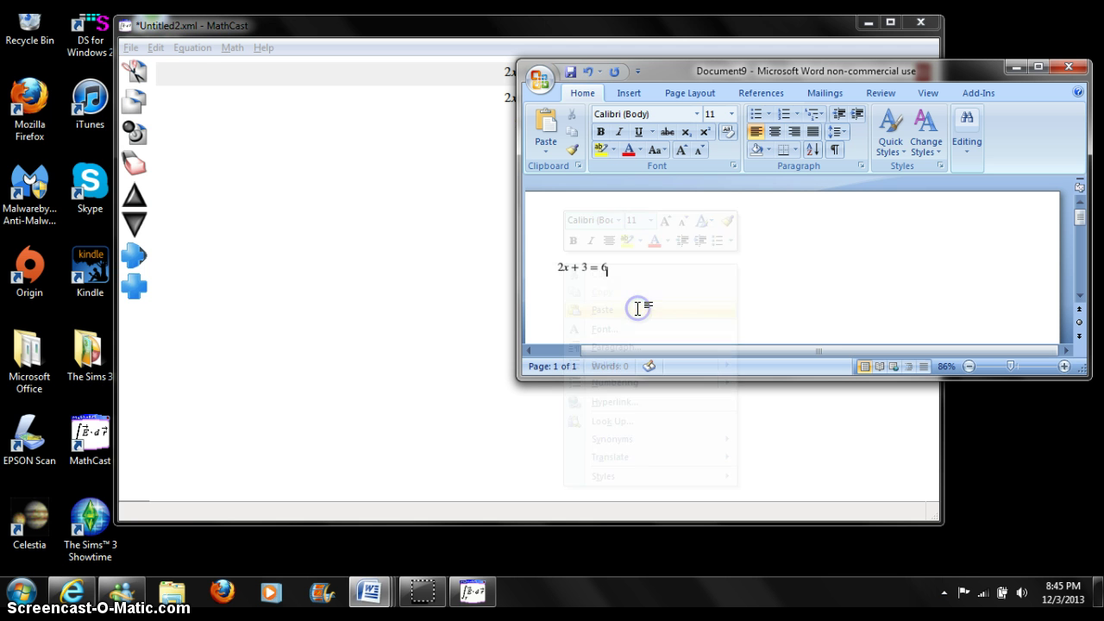
pyautogui.click(1036, 67)
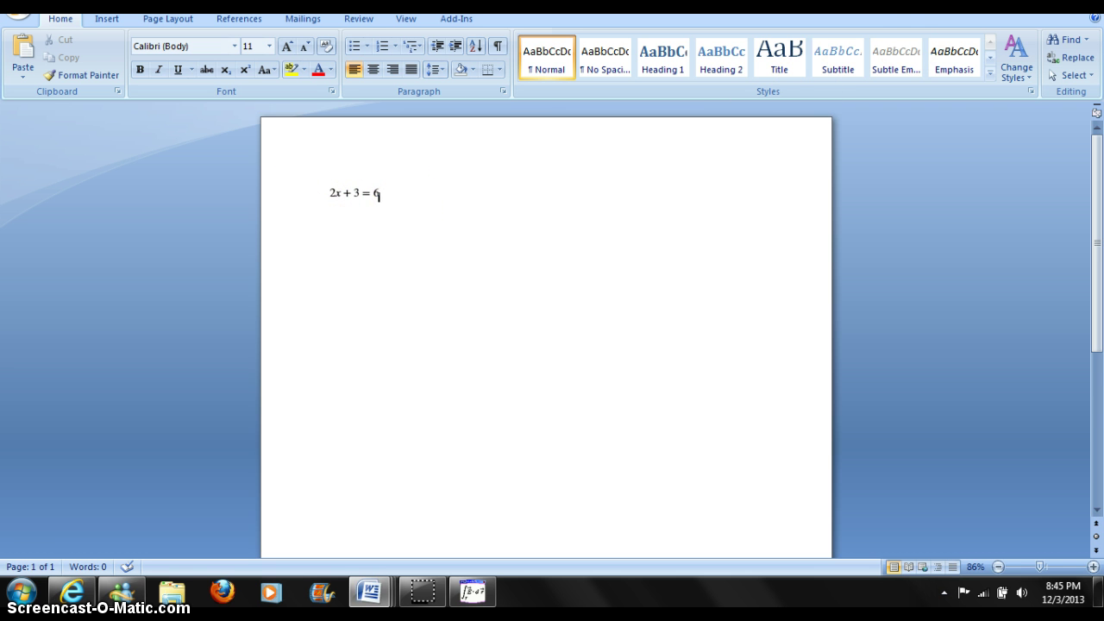
pyautogui.hotkey('alt', 'F4')
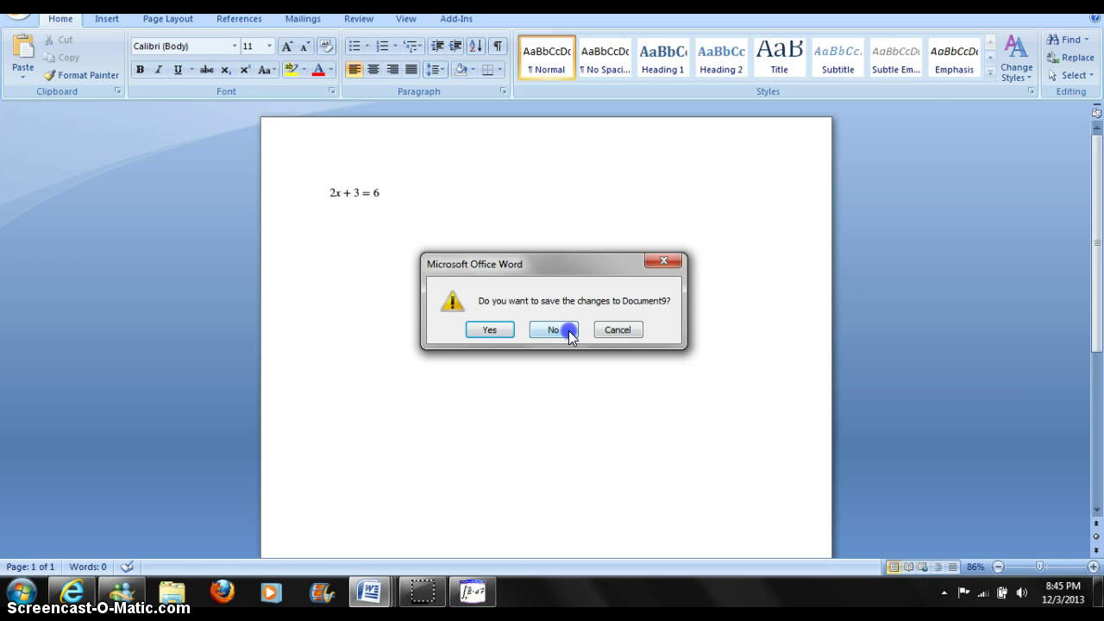
# - Close Word without saving, then close MathCast discarding changes to Untitled2.xml
pyautogui.click(568, 331)
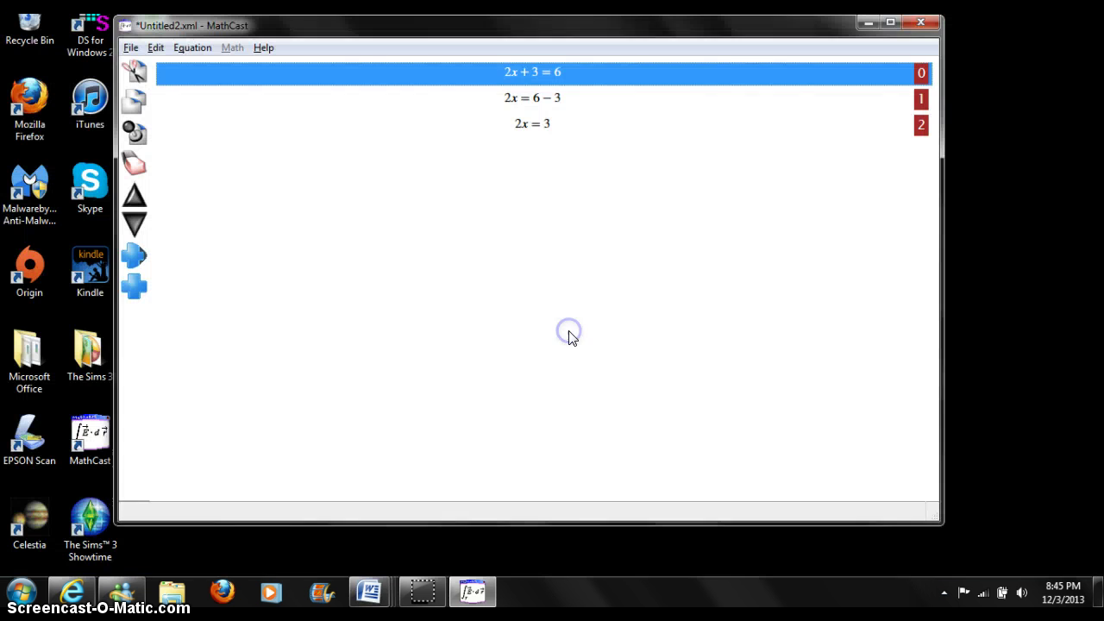
pyautogui.click(920, 23)
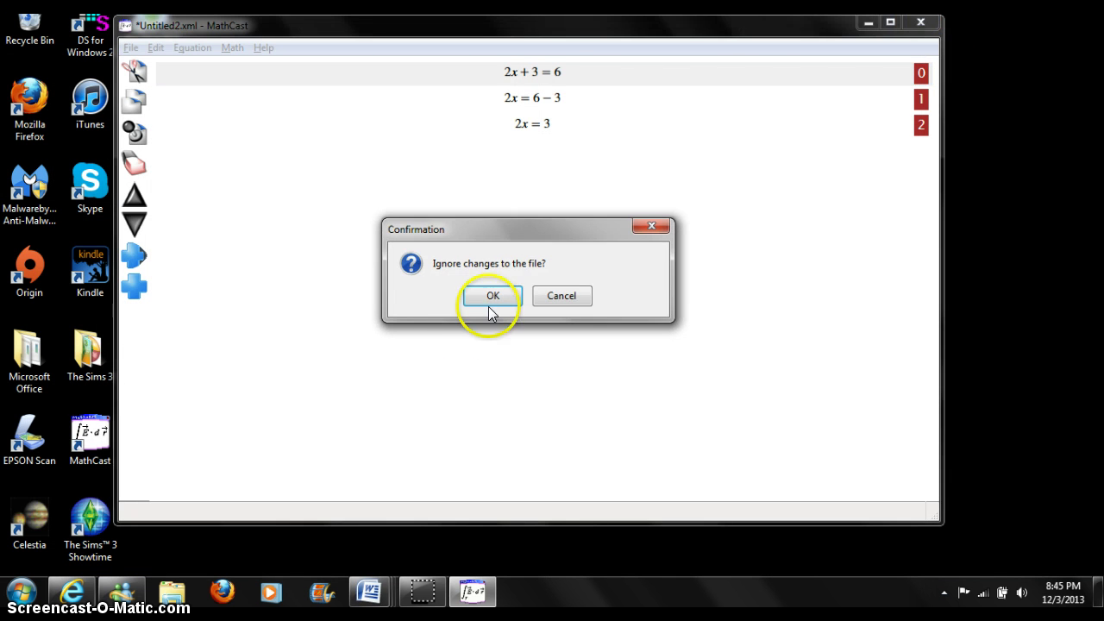
pyautogui.click(490, 298)
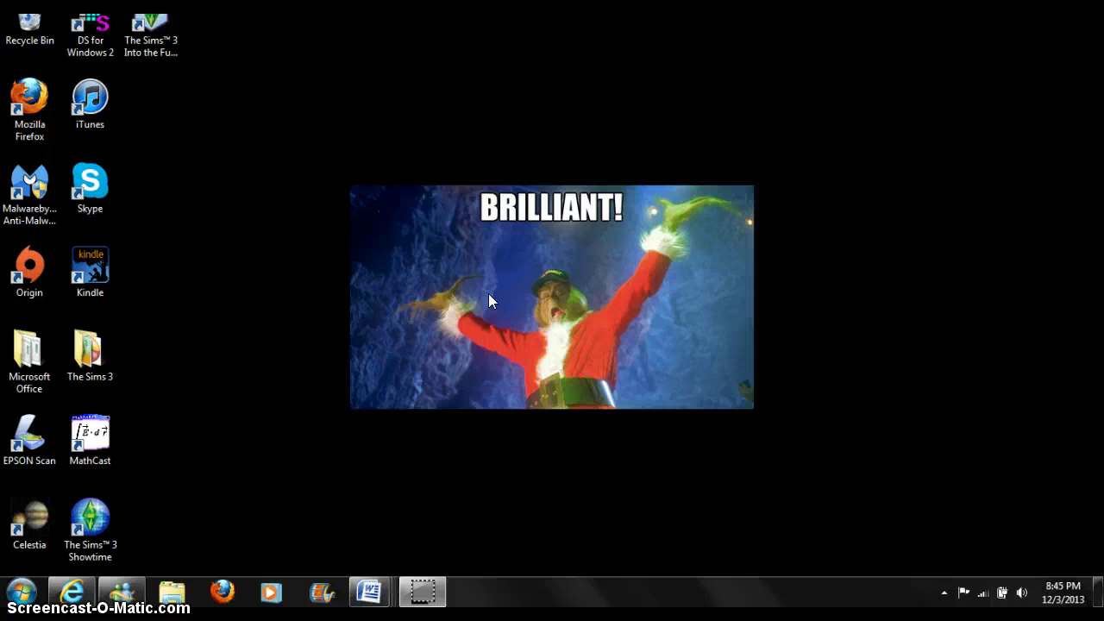
pyautogui.click(376, 225)
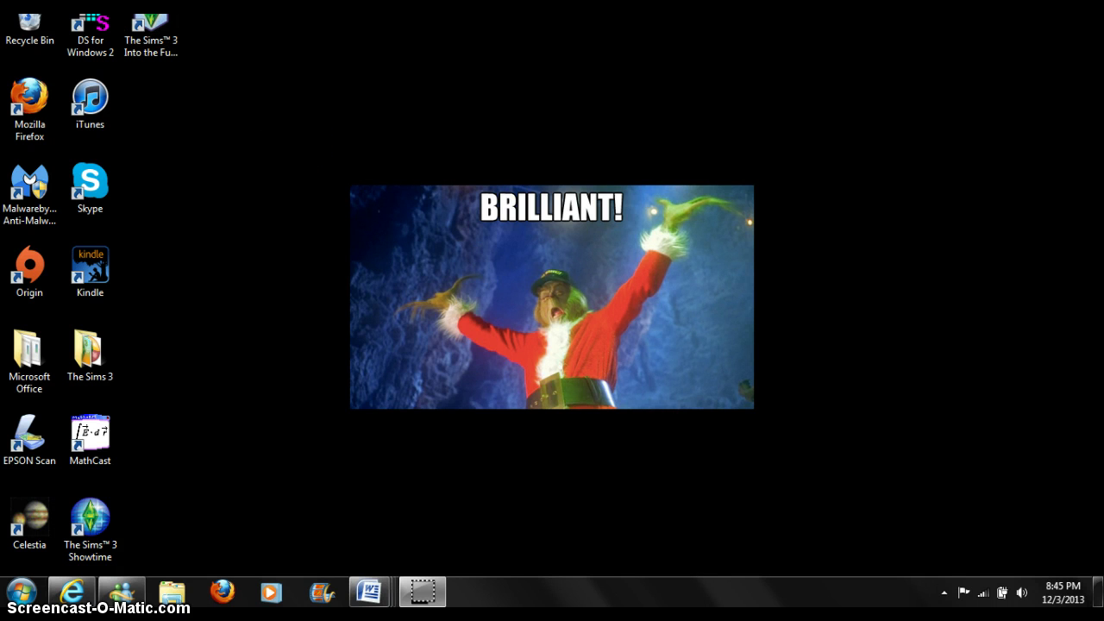